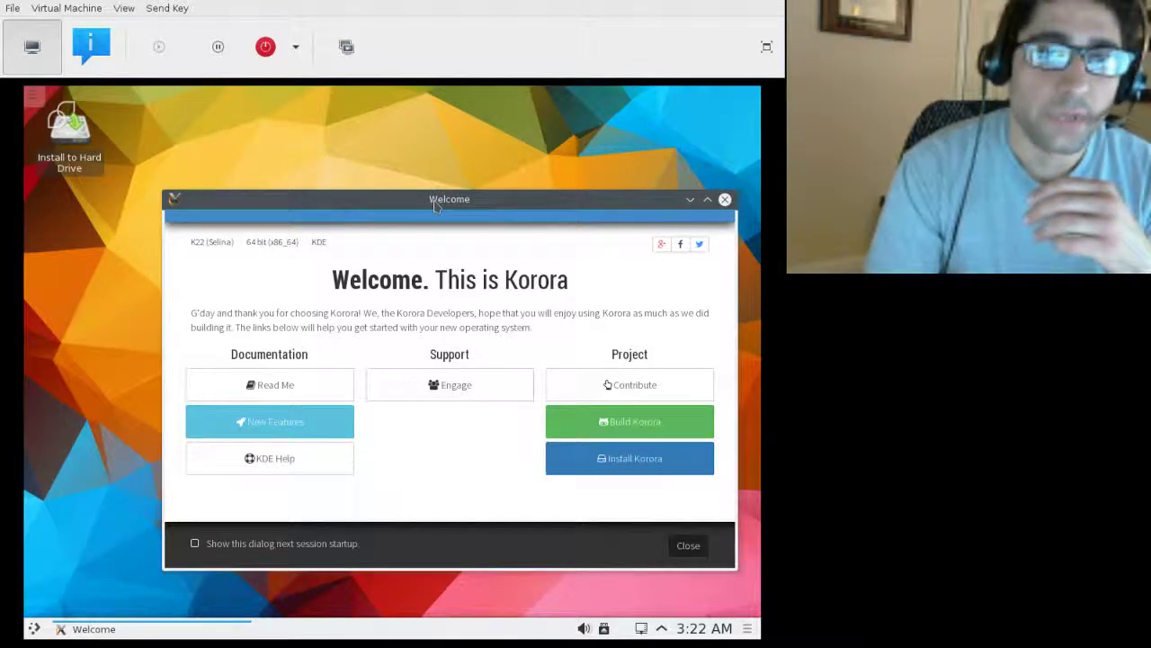
# Step: Move the Welcome window higher, then browse the launcher's Games and Games for Kids categories
pyautogui.moveTo(435, 206); pyautogui.dragTo(413, 136)
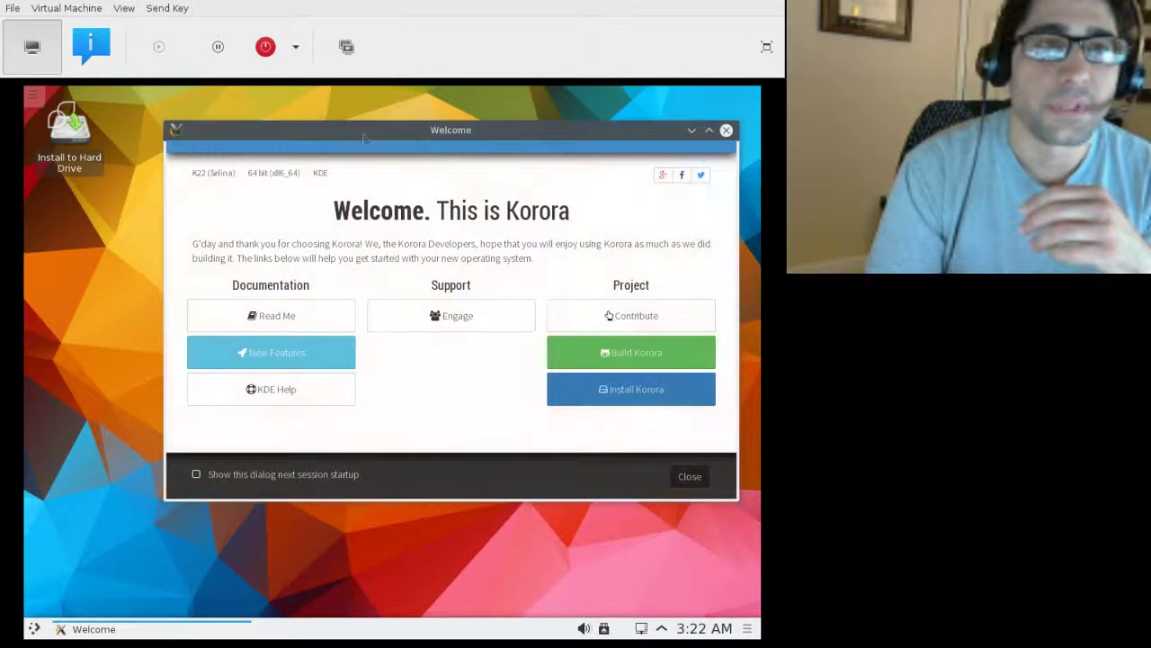
pyautogui.moveTo(263, 141); pyautogui.dragTo(254, 143)
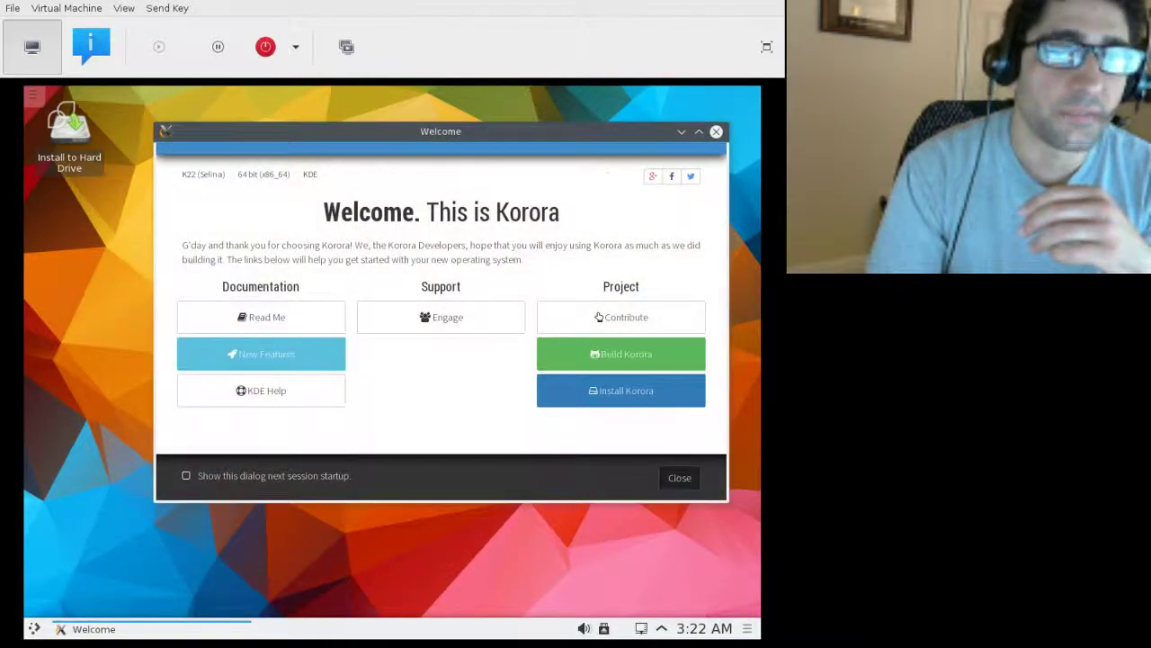
pyautogui.click(33, 629)
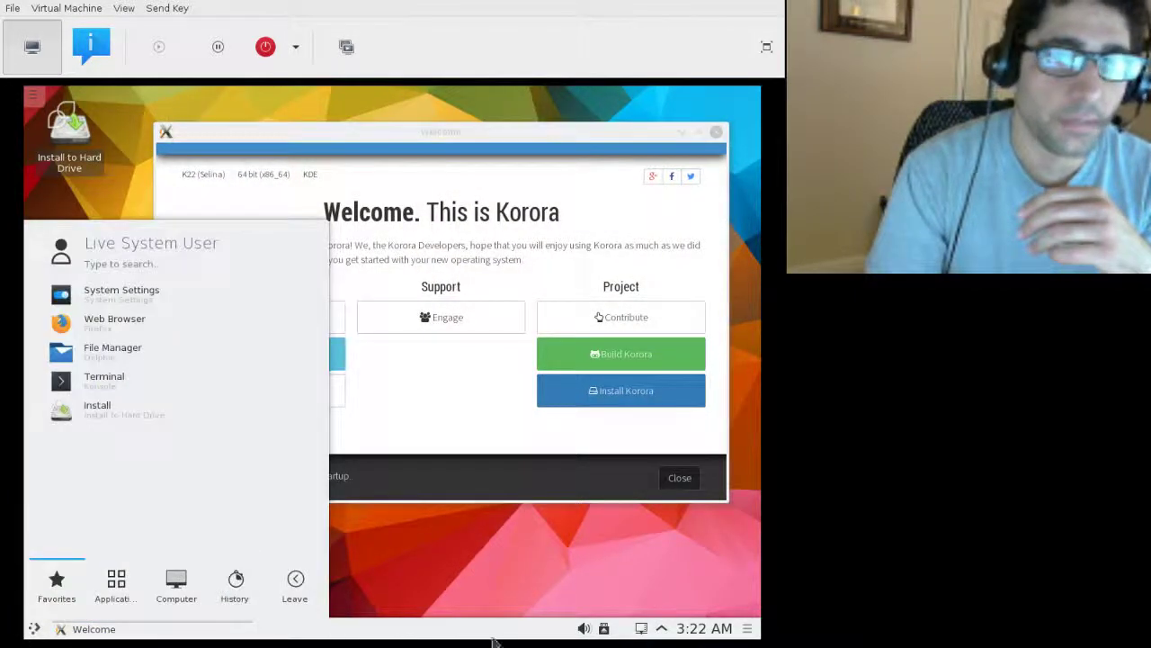
pyautogui.click(115, 591)
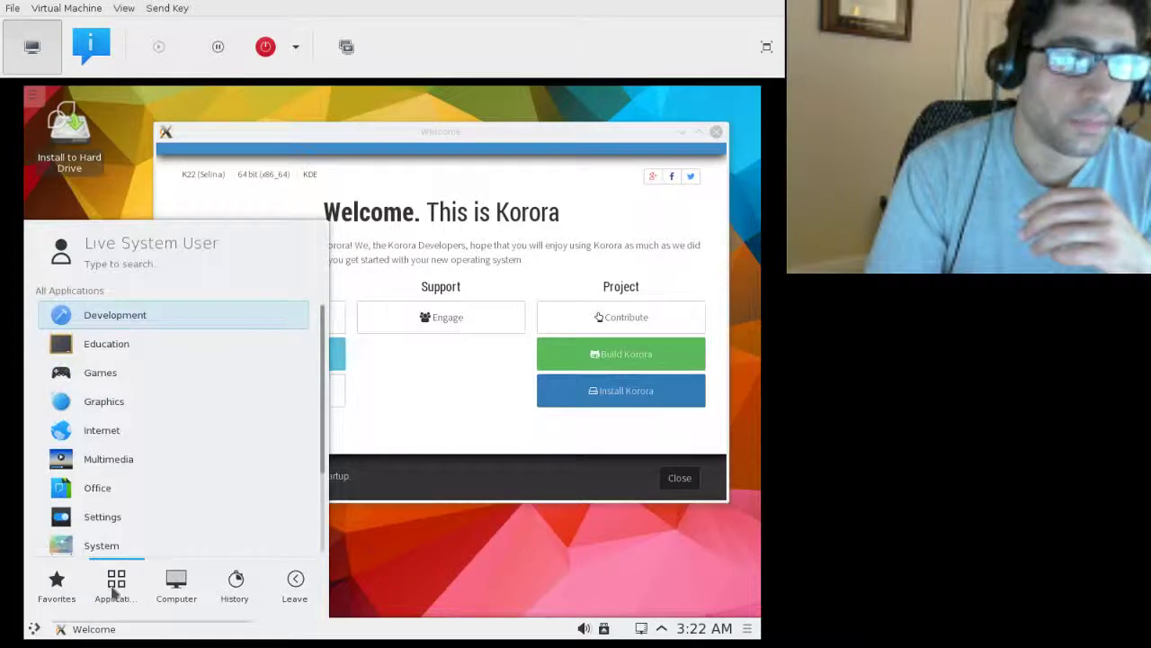
pyautogui.click(137, 383)
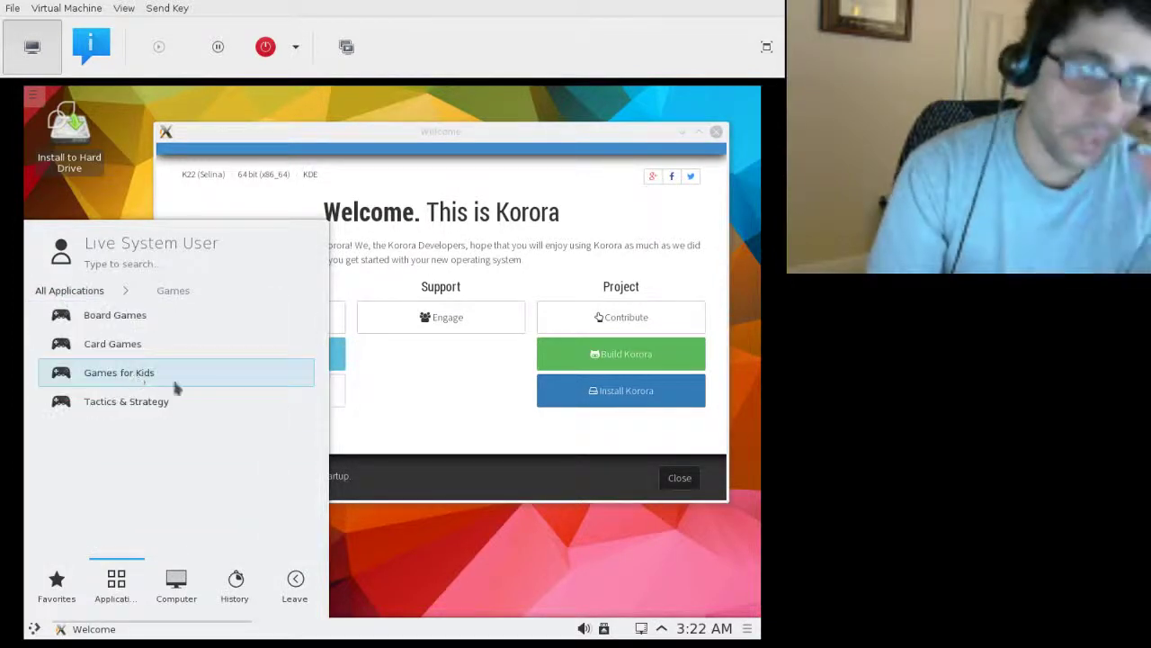
pyautogui.click(201, 388)
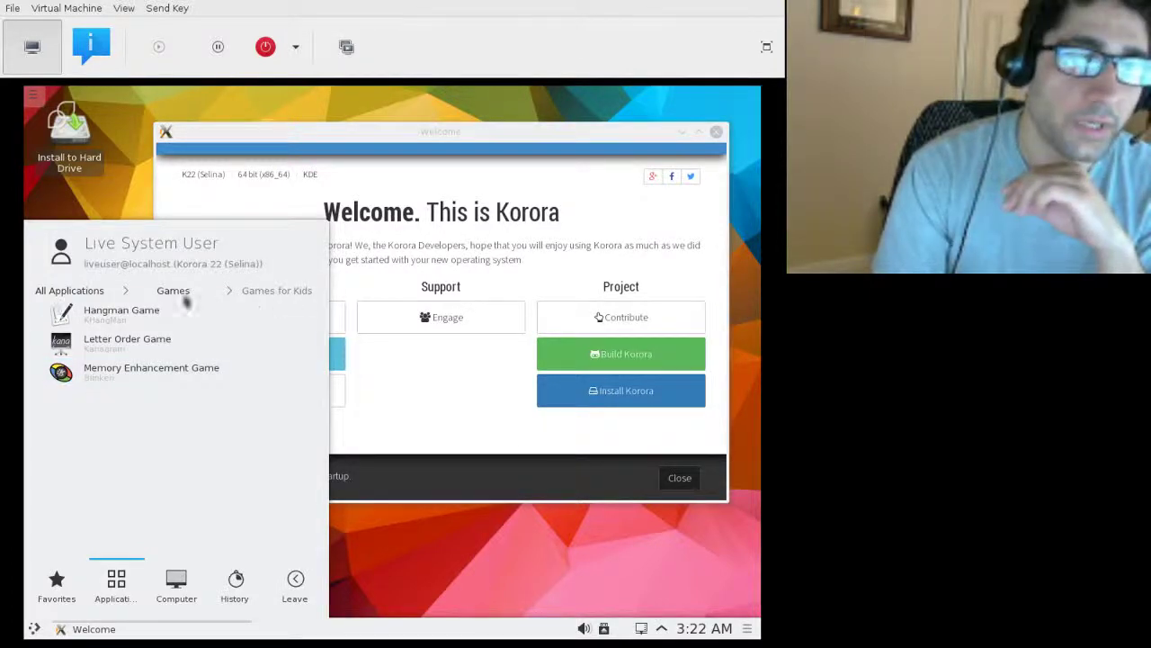
pyautogui.click(369, 554)
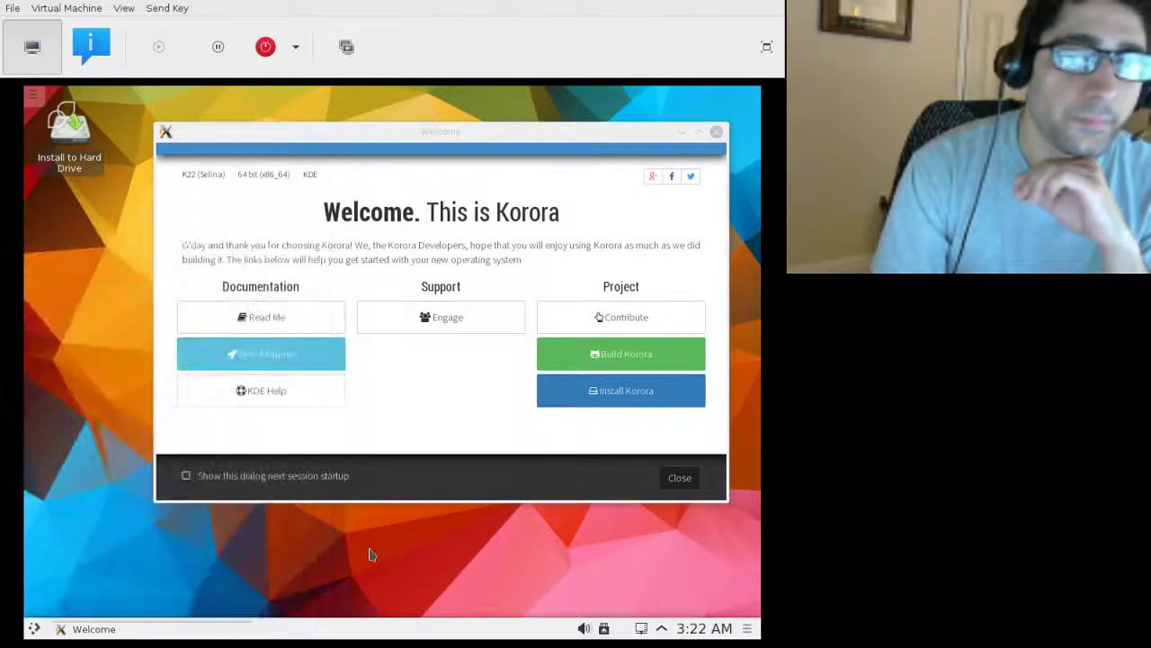
# Step: Launch Install Korora and keep English (United States) as the installation language
pyautogui.click(629, 394)
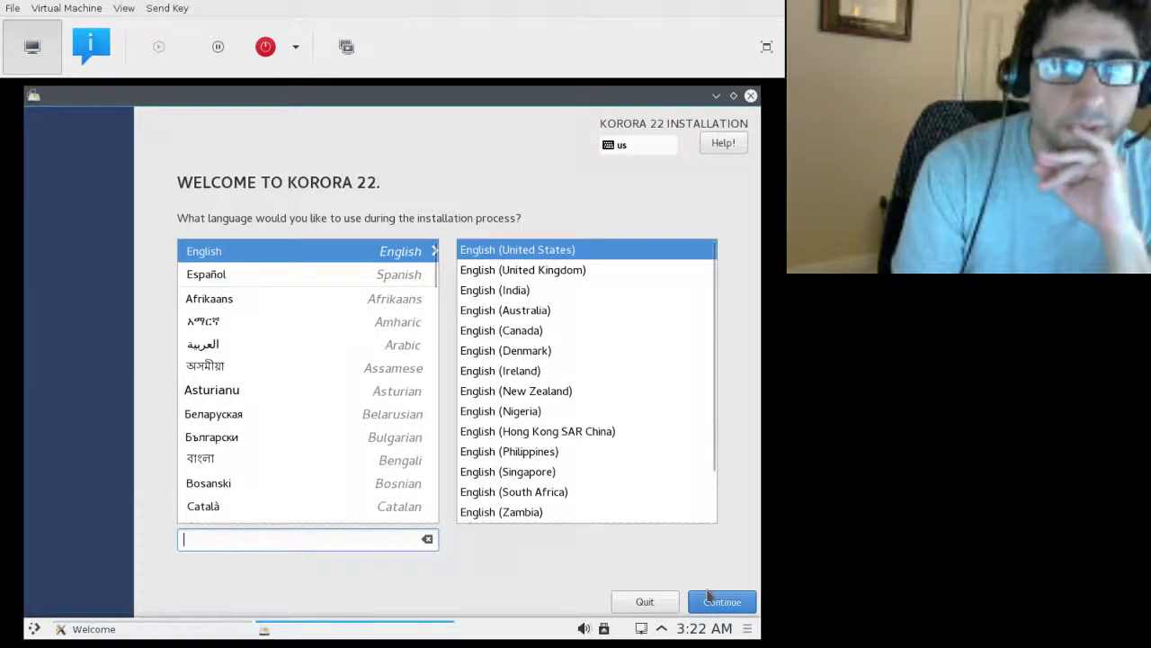
pyautogui.click(723, 610)
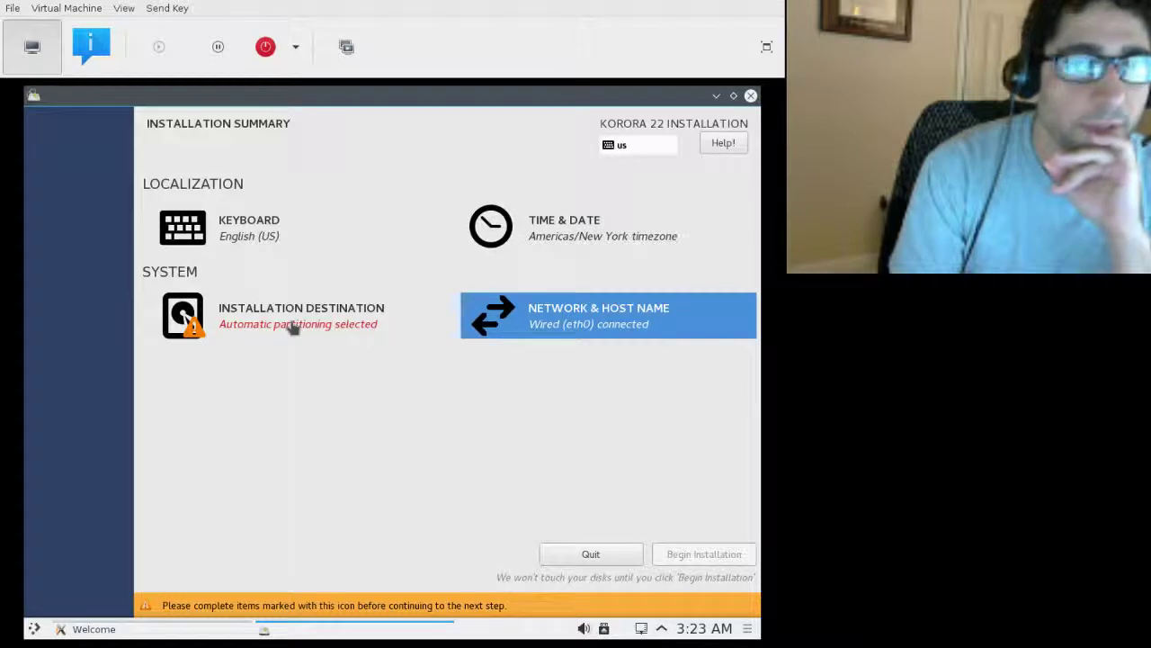
# Step: Use the 20 GiB Virtio disk (vda) as install destination with automatic partitioning
pyautogui.click(293, 327)
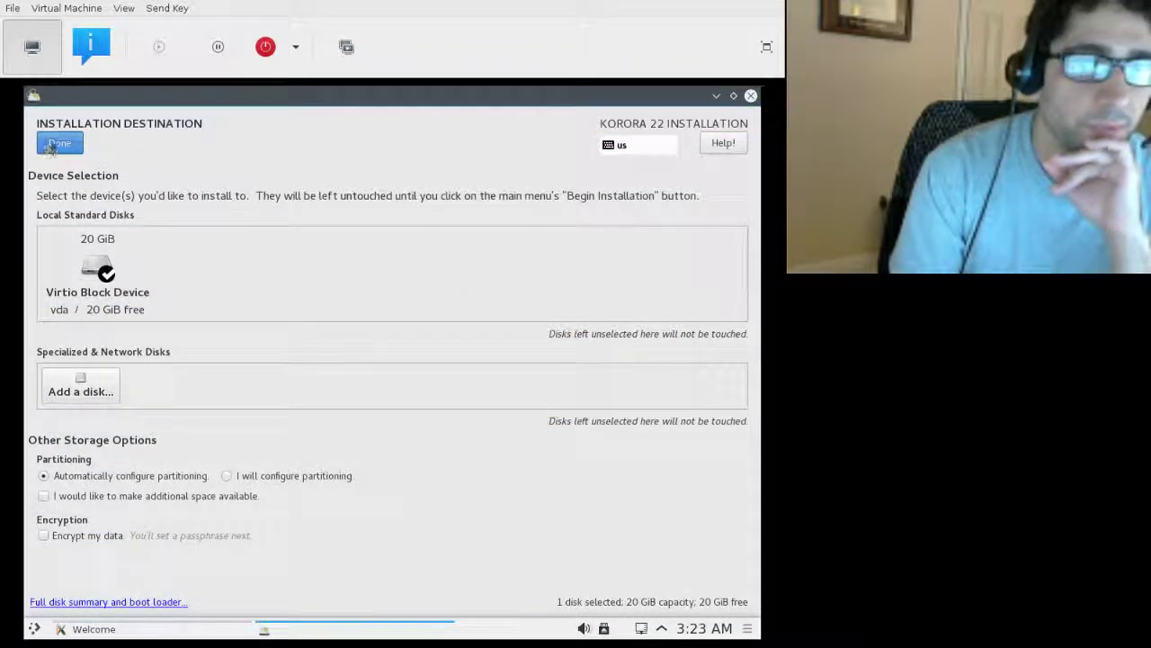
pyautogui.click(54, 145)
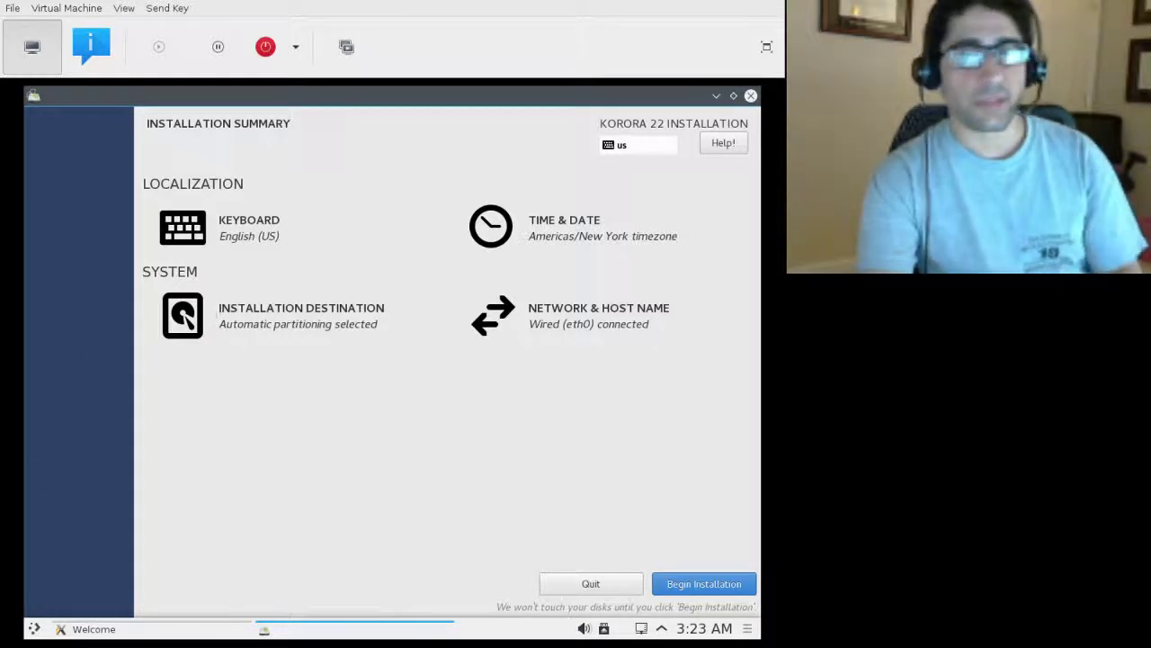
# Step: Replace host name localhost.localdomain with Tuxie.mushroomkingdom
pyautogui.click(570, 321)
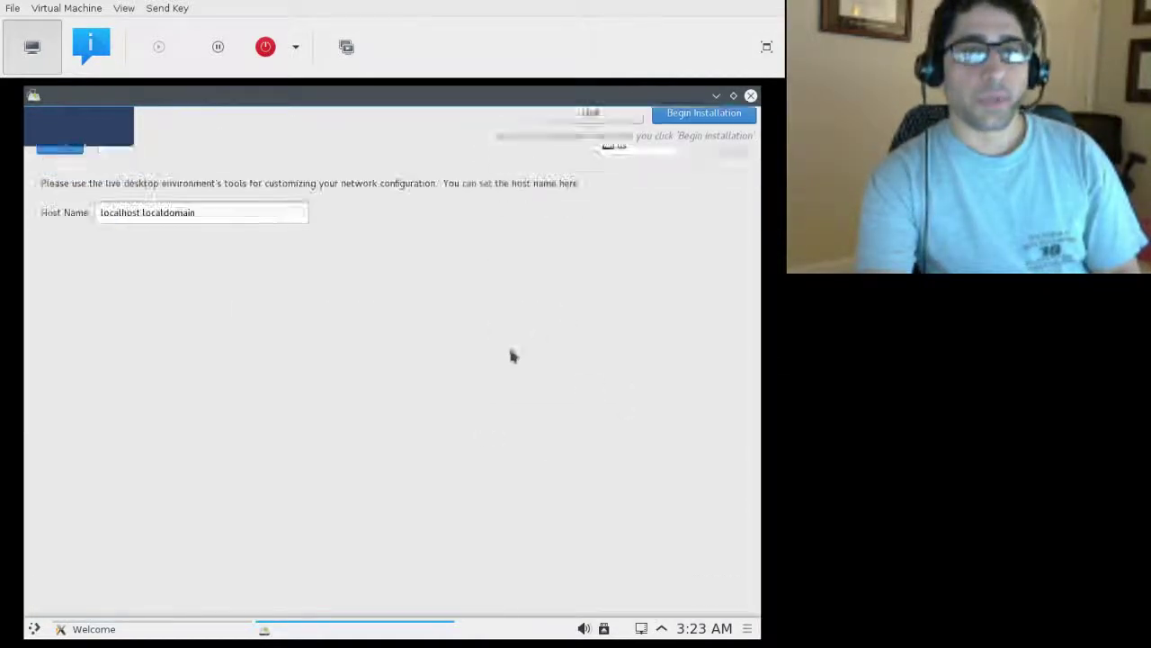
pyautogui.tripleClick(228, 217)
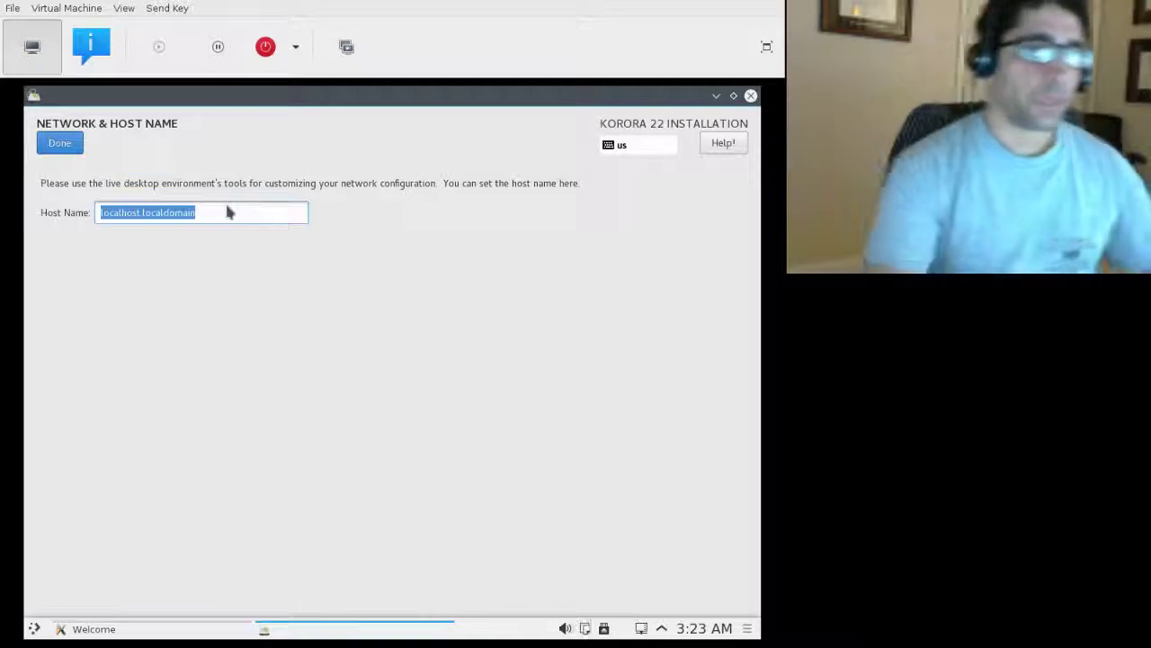
pyautogui.write('Z')
pyautogui.press('BackSpace')
pyautogui.write('Tuxi')
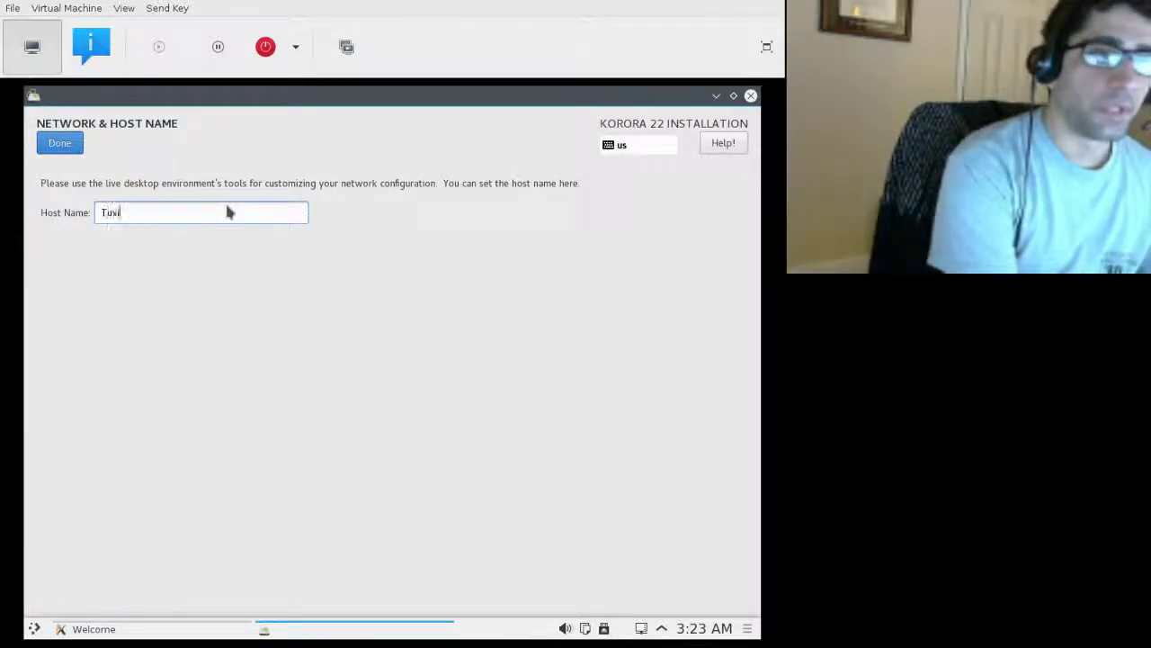
pyautogui.write('e.mushroomk')
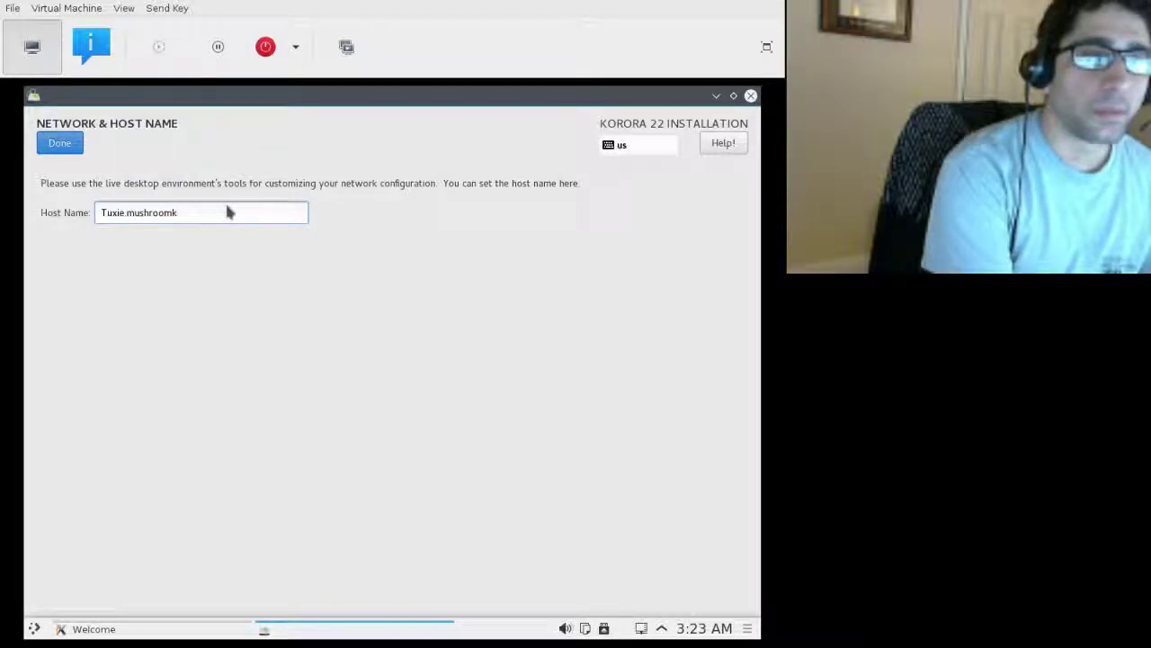
pyautogui.write('ingdom')
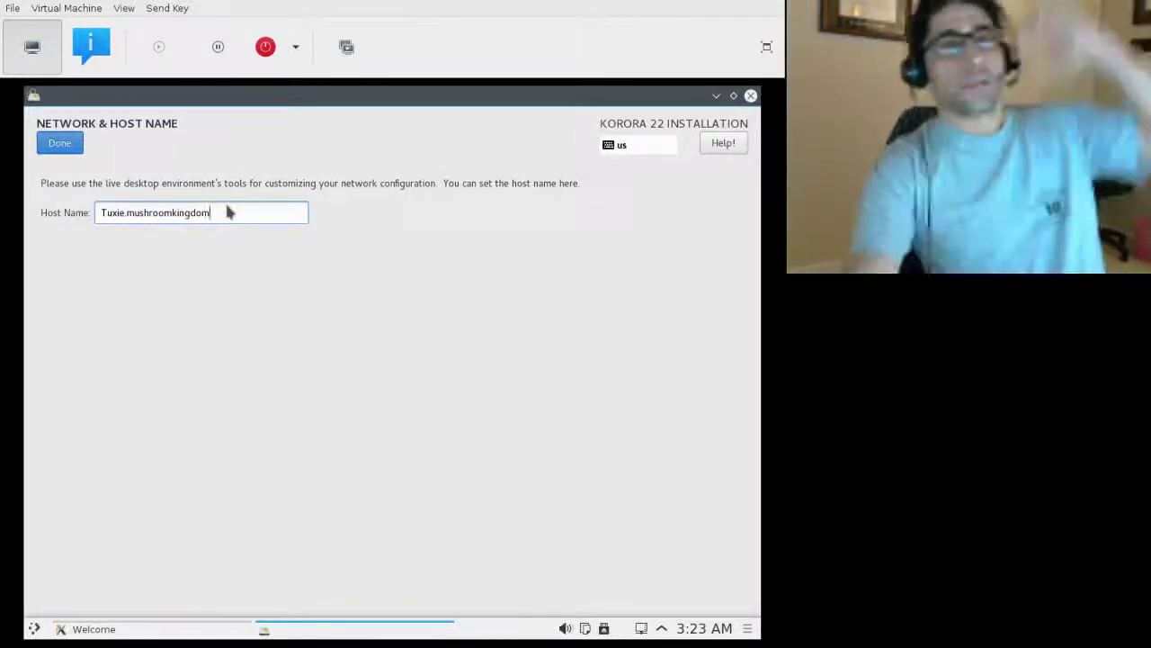
pyautogui.click(54, 149)
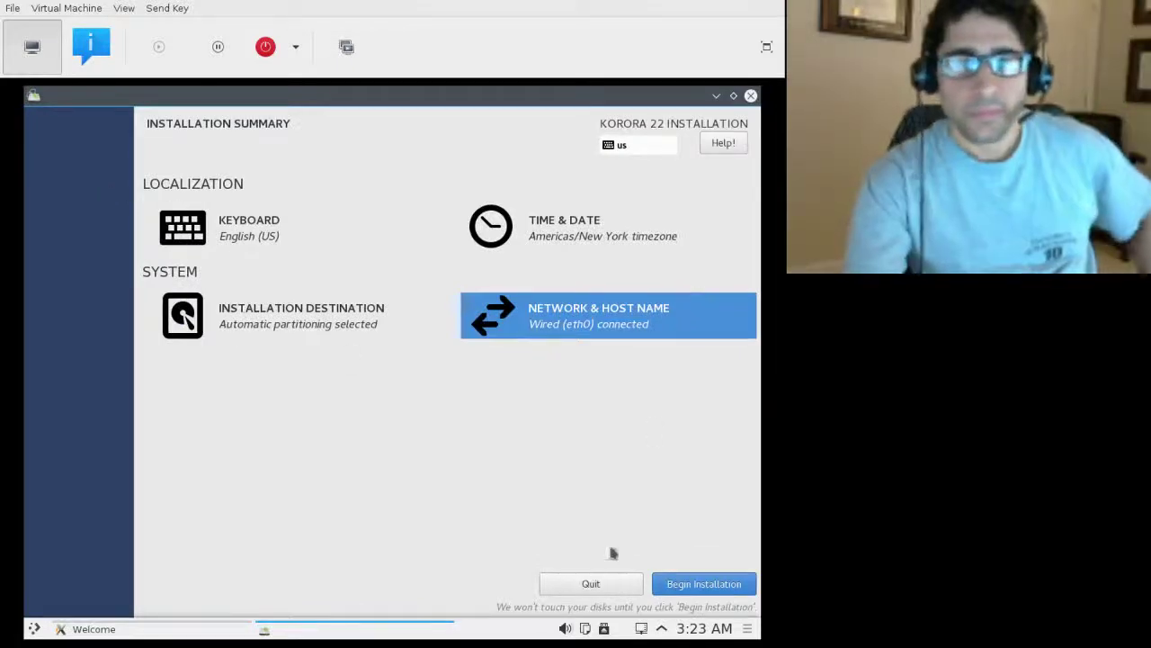
# Step: Begin installing to disk and bring up the Root Password settings
pyautogui.click(711, 585)
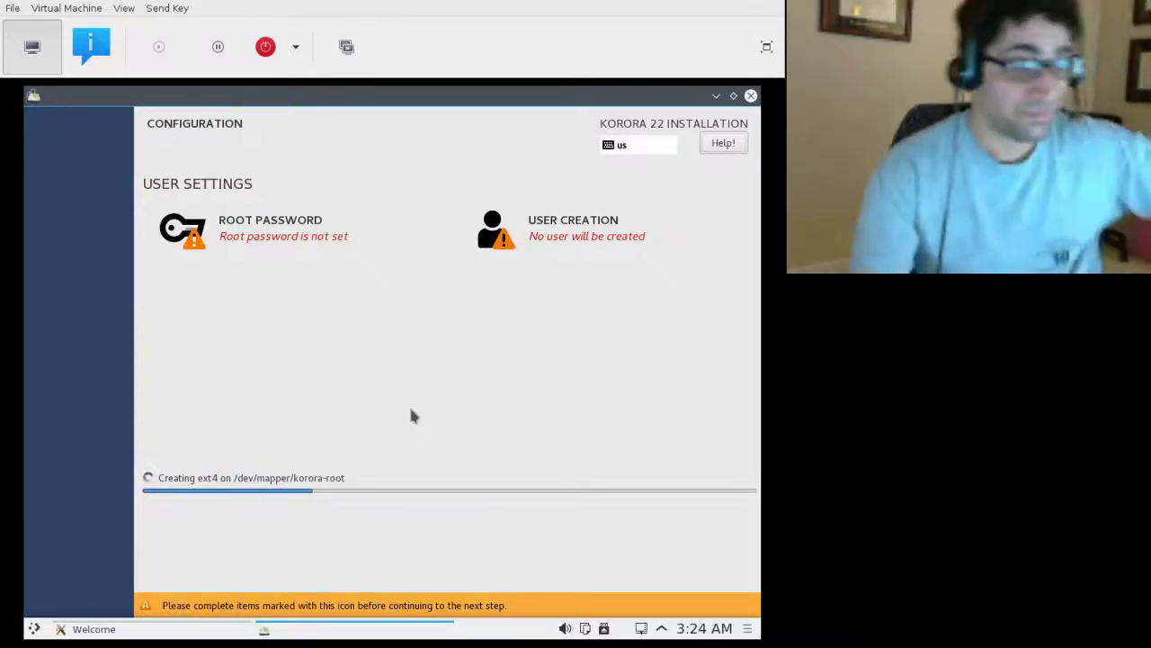
pyautogui.click(200, 239)
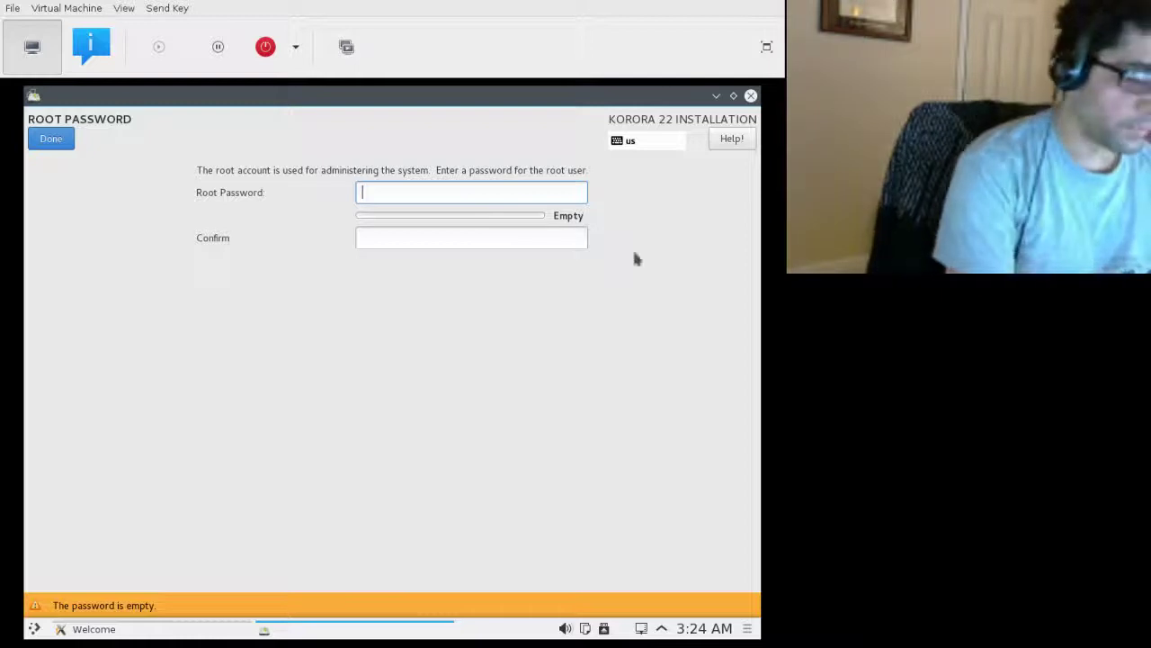
# Step: Set a strong root password, entered and confirmed, so it reports as set
pyautogui.write('•••••')
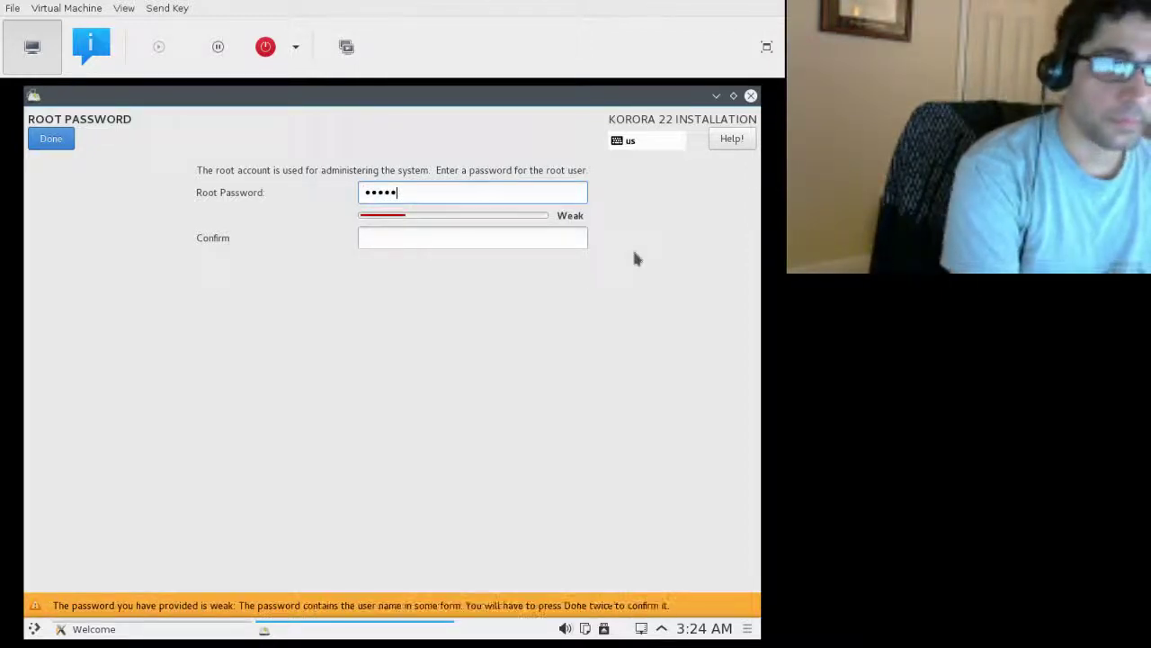
pyautogui.write('•••')
pyautogui.hotkey('ctrl', 'a')
pyautogui.write('••••')
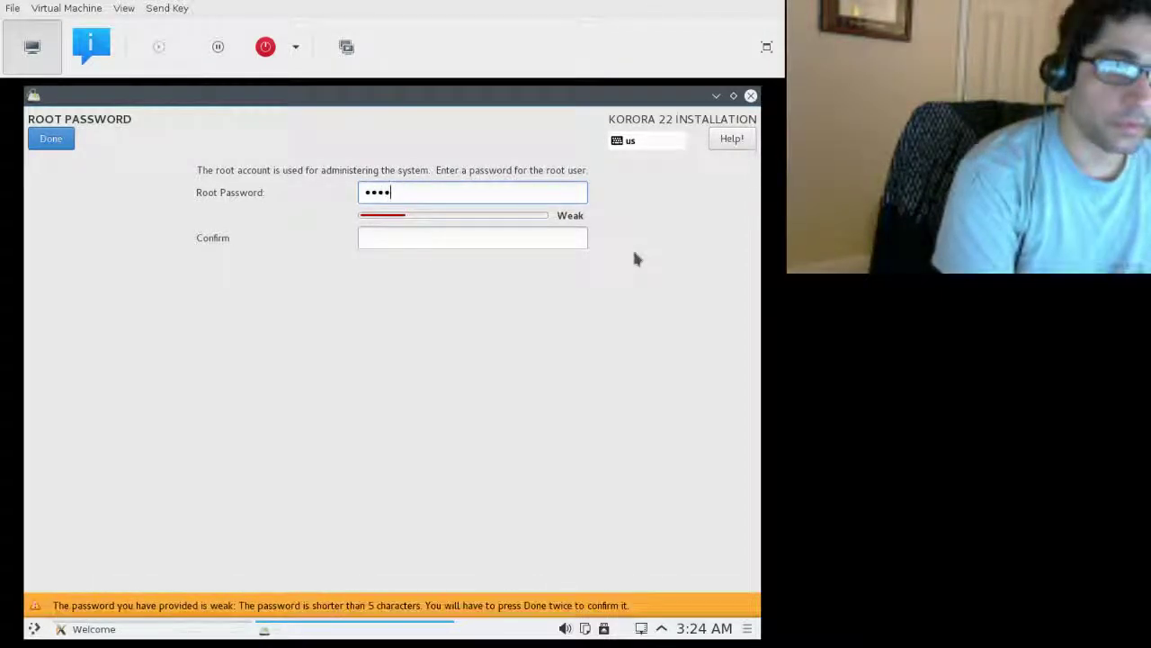
pyautogui.write('•••••••••••')
pyautogui.press('Tab')
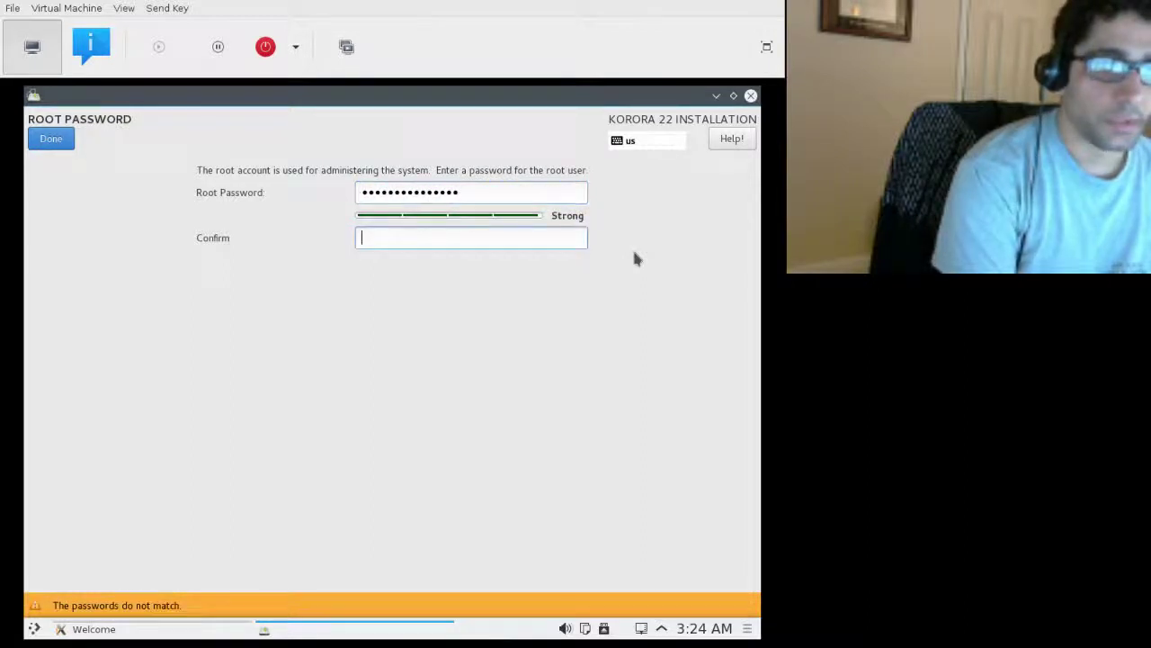
pyautogui.write('•••••••••••••••')
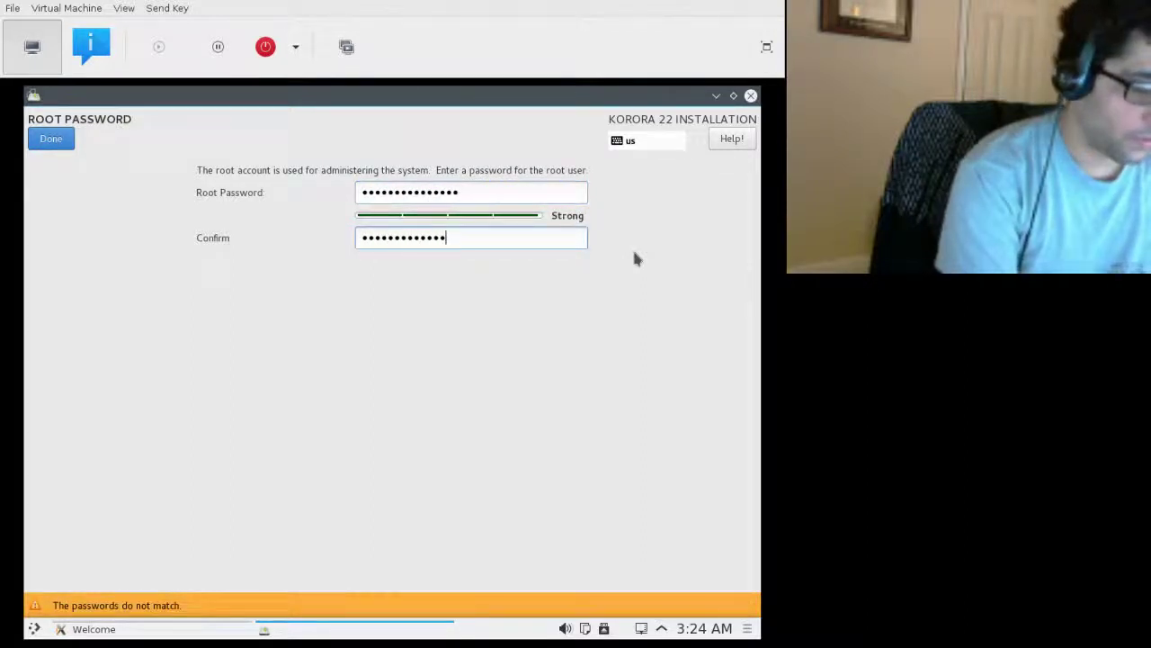
pyautogui.click(50, 140)
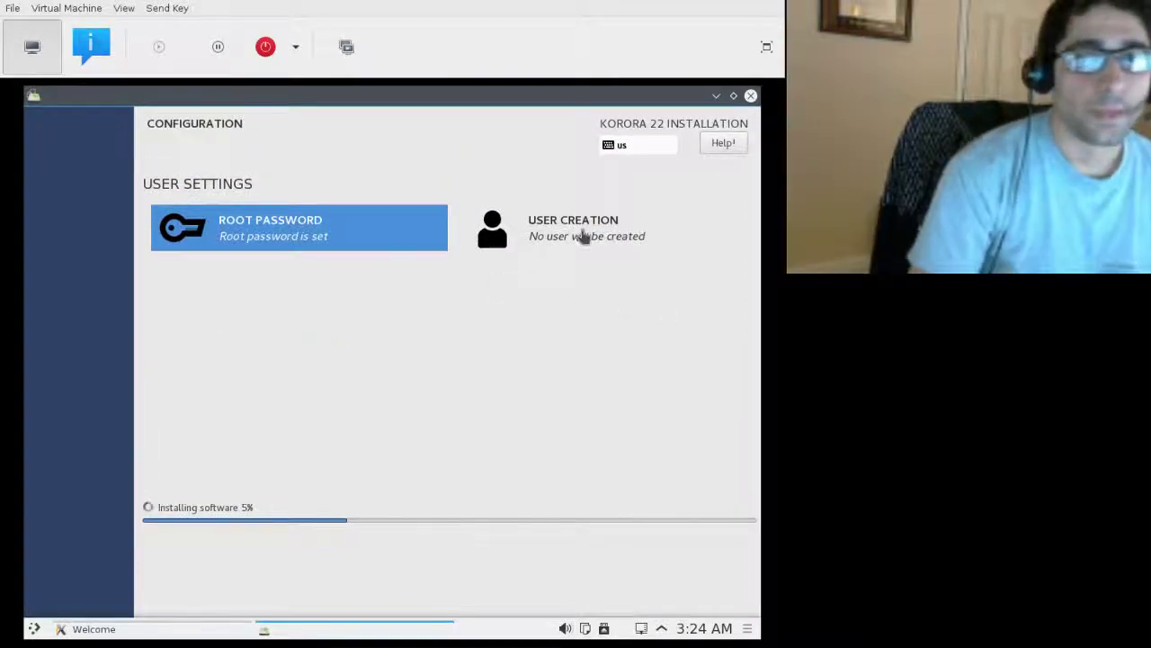
pyautogui.click(527, 249)
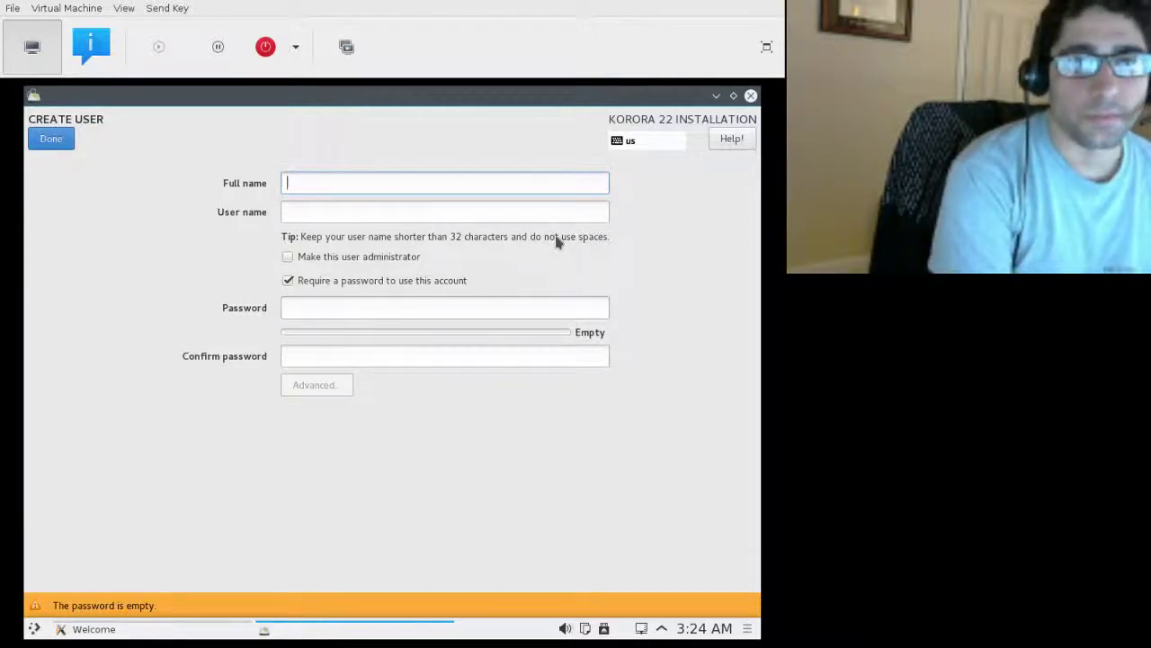
# Step: Create the administrator account with the user's full name, user name and a confirmed strong password
pyautogui.write('Eric Mesa')
pyautogui.press('Tab')
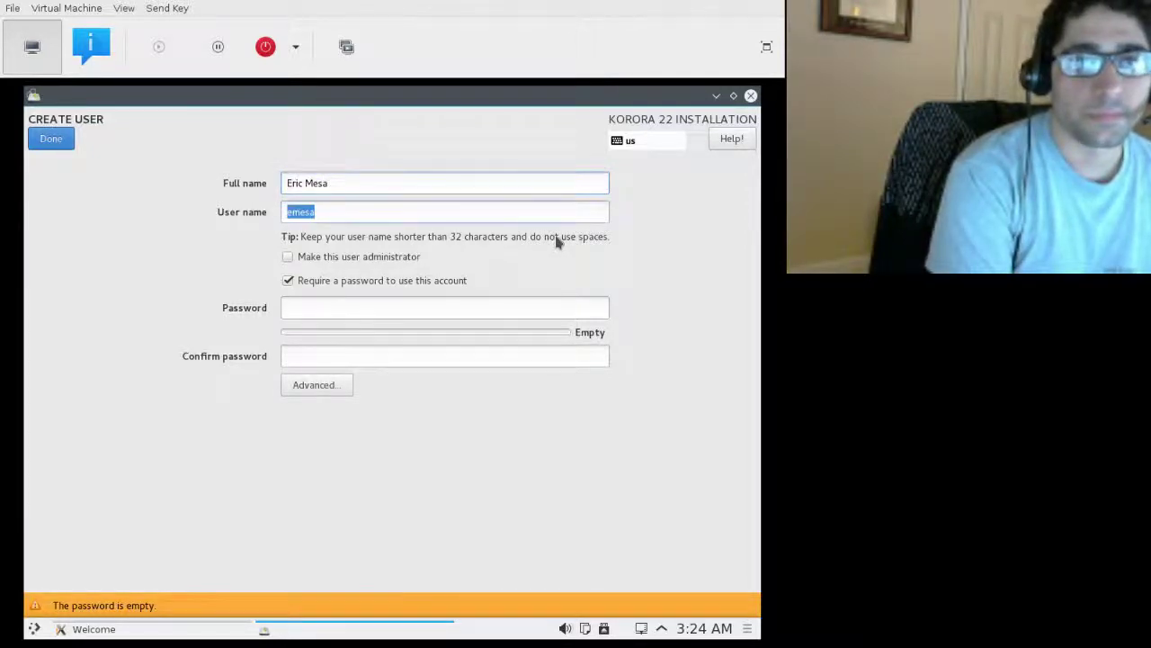
pyautogui.write('ermesa')
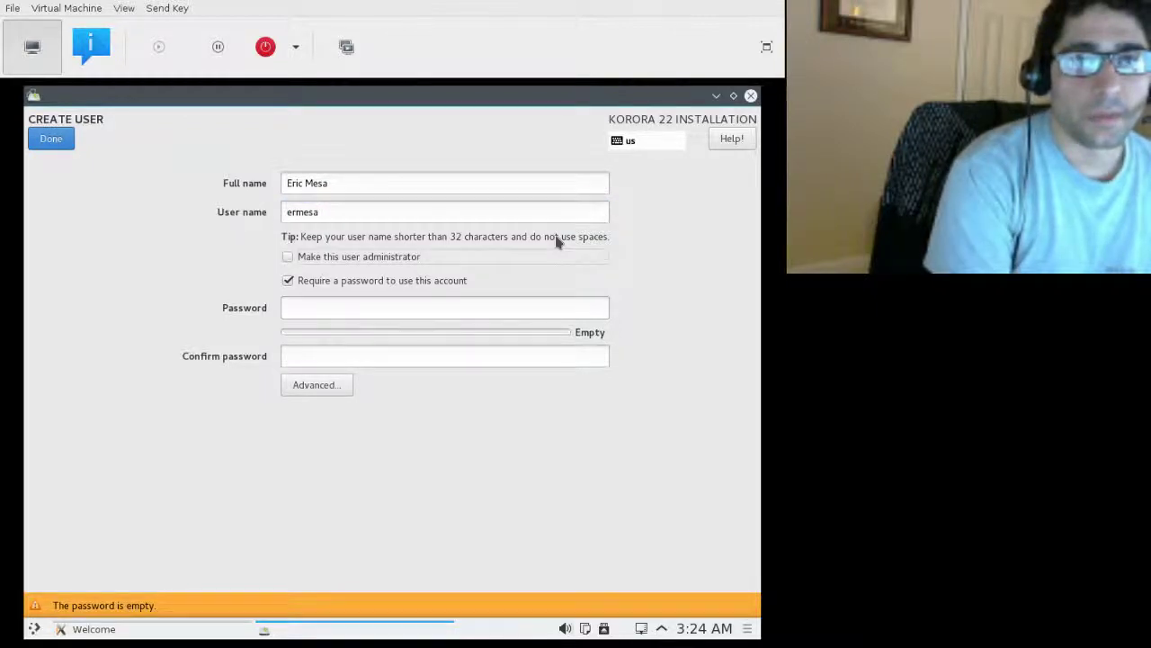
pyautogui.click(493, 307)
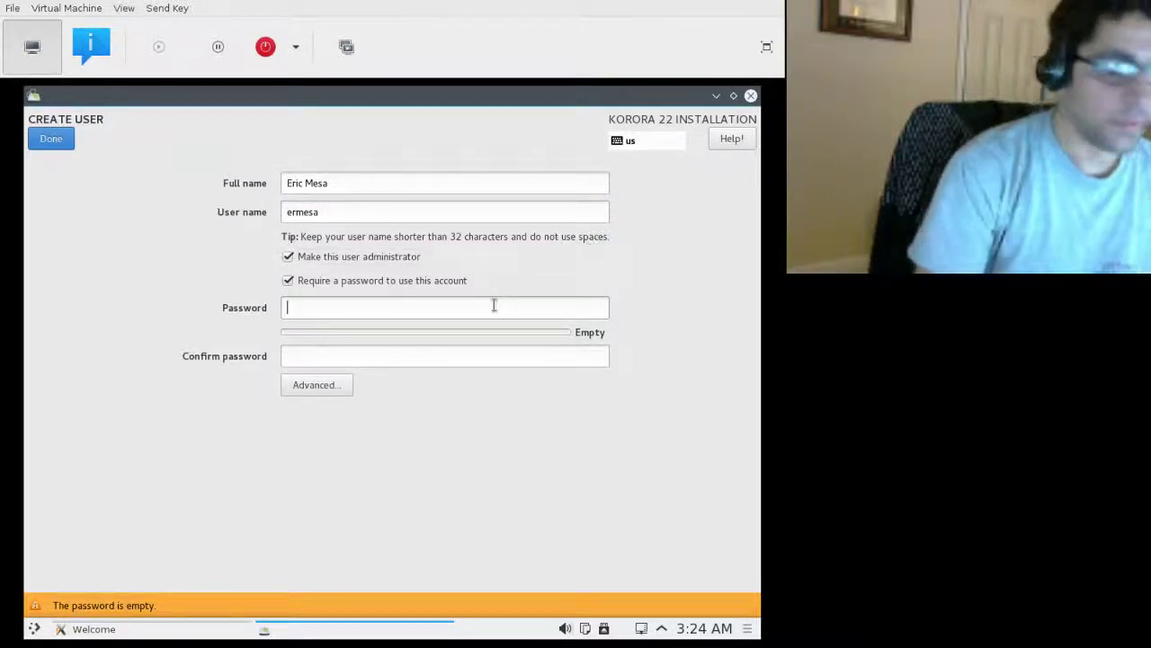
pyautogui.write('••••')
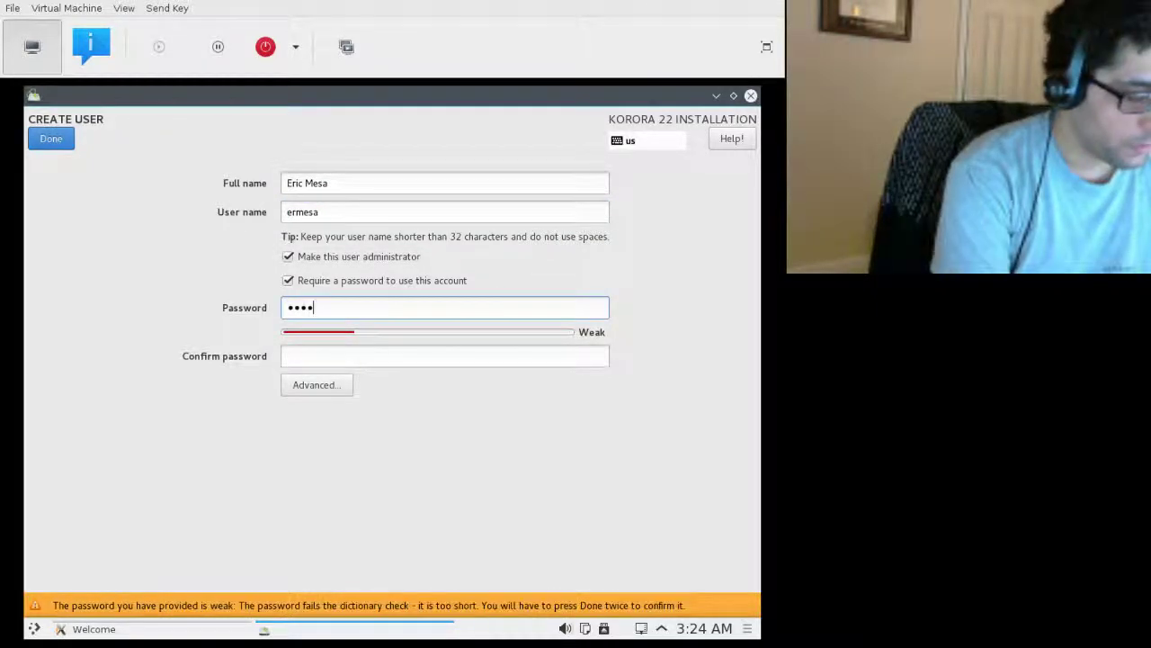
pyautogui.write('•••••••••')
pyautogui.press('Tab')
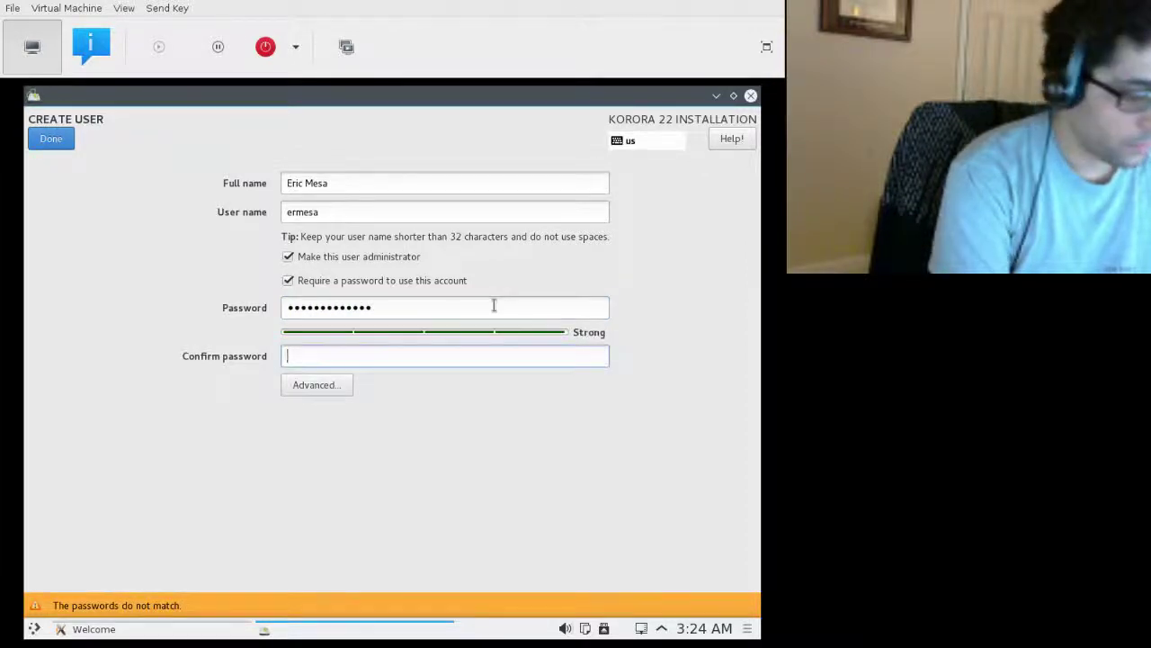
pyautogui.write('•••••••••••••')
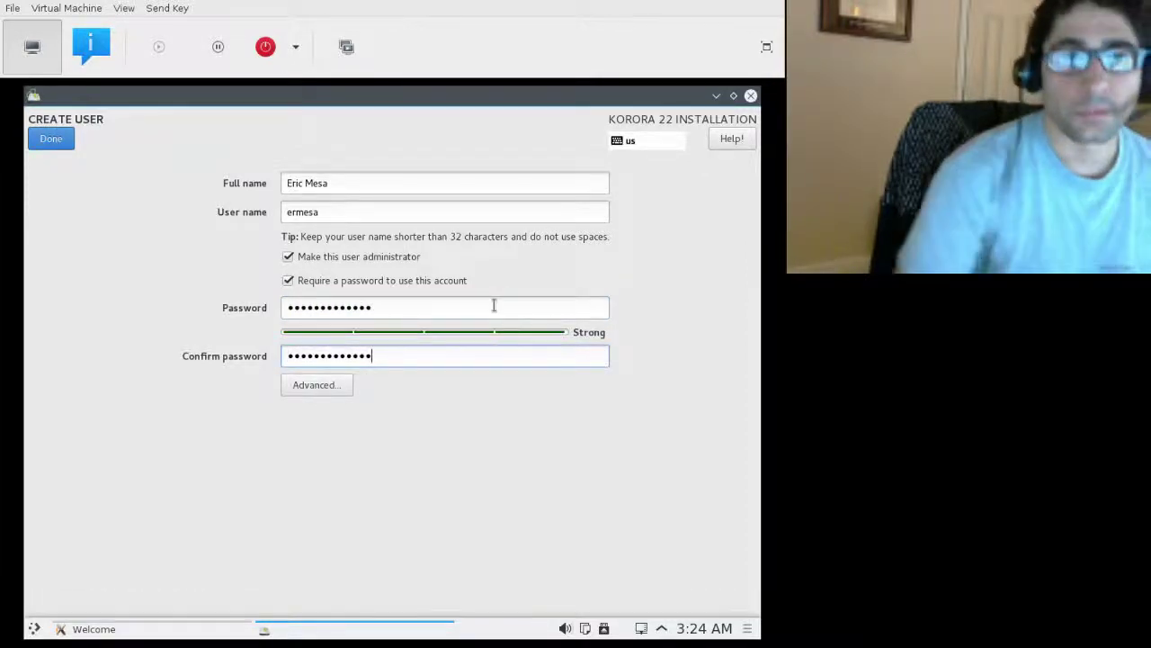
pyautogui.click(51, 140)
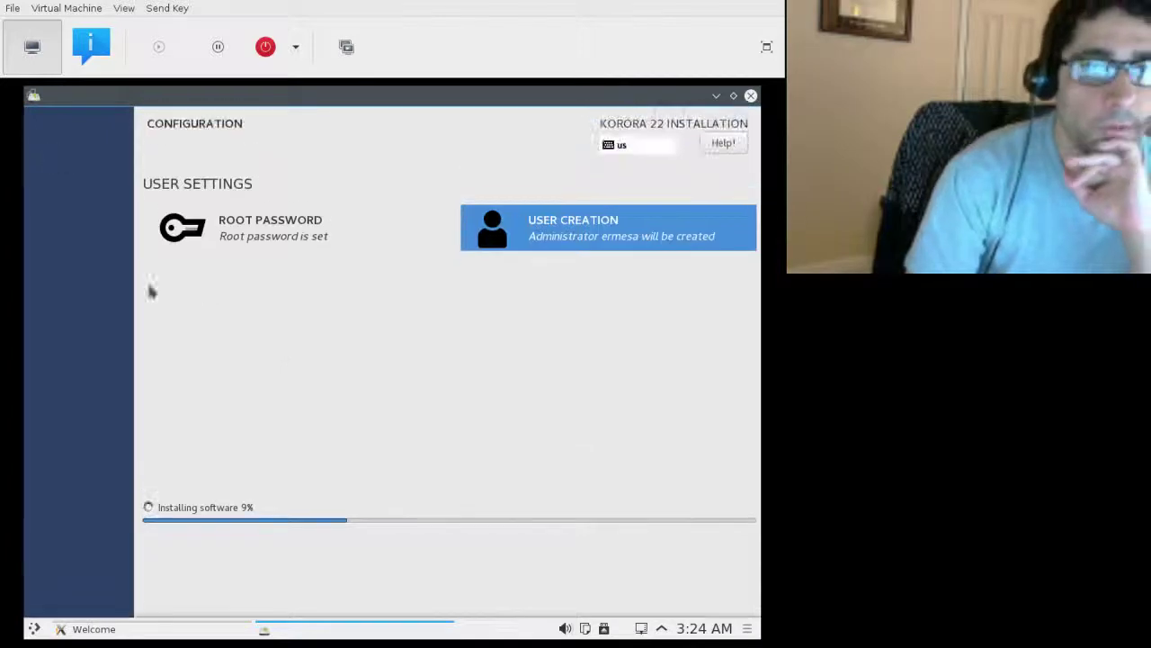